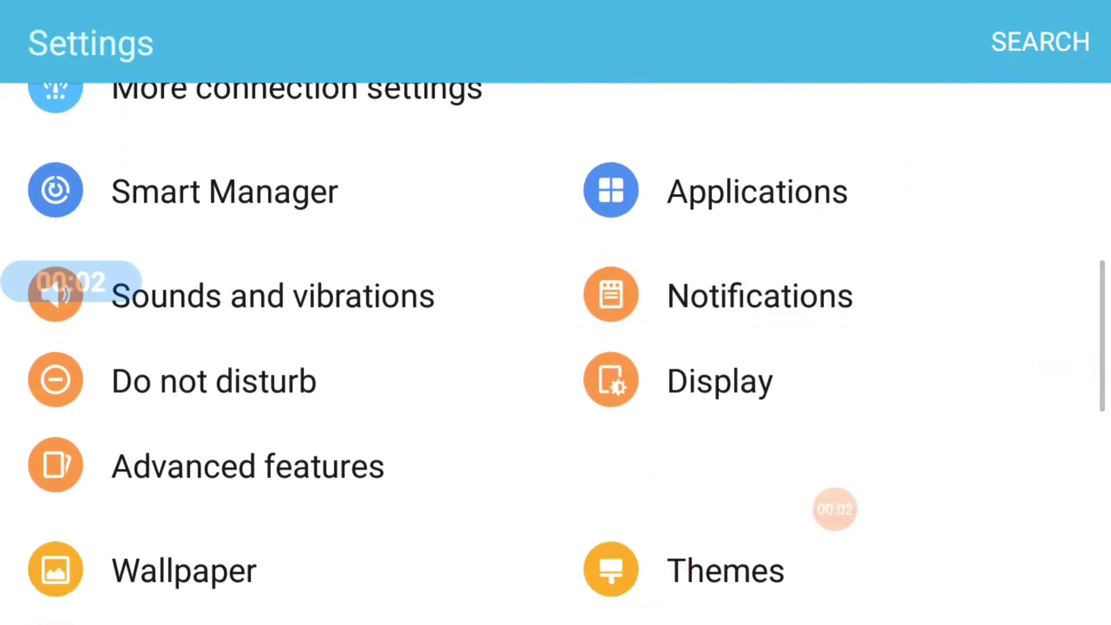
scroll(556, 353, "down", 2)
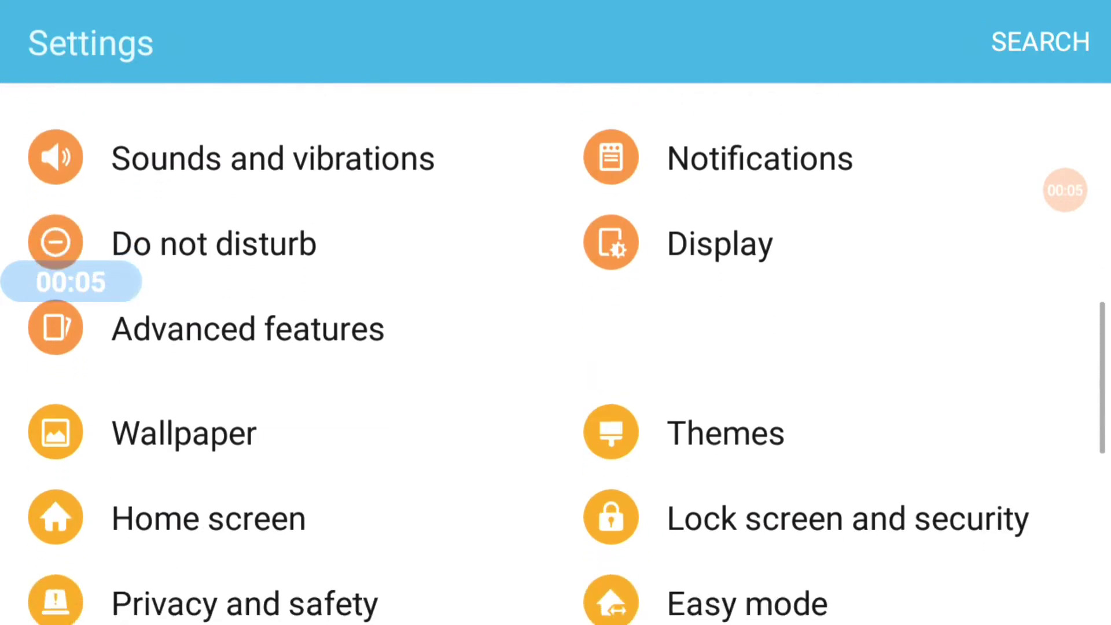
scroll(555, 354, "down", 3)
scroll(556, 353, "down", 3)
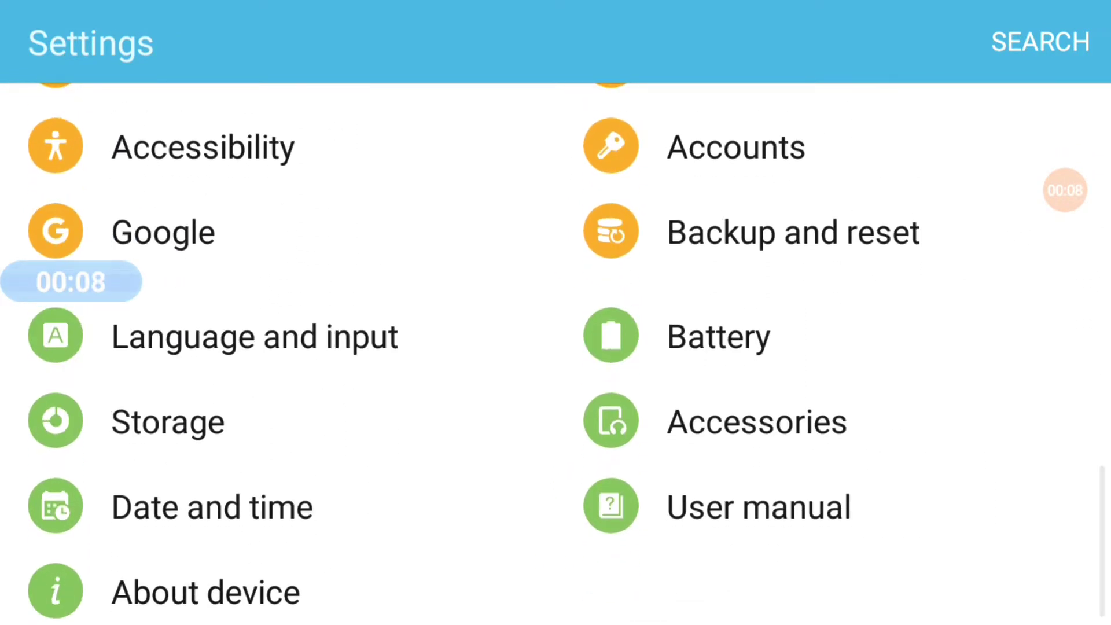
View About device > Software info: SM-J700F, Android 6.0.1, build J700FXXU4BRL2.
left_click(206, 593)
scroll(556, 353, "down", 1)
scroll(556, 354, "down", 3)
scroll(555, 353, "down", 2)
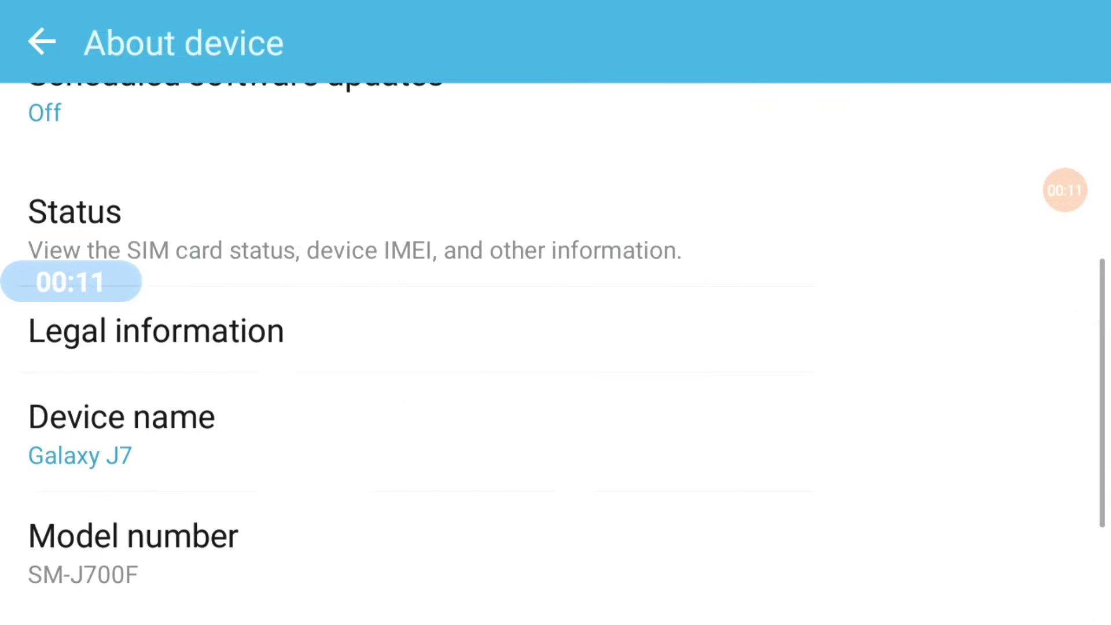
scroll(556, 353, "down", 2)
left_click(1065, 191)
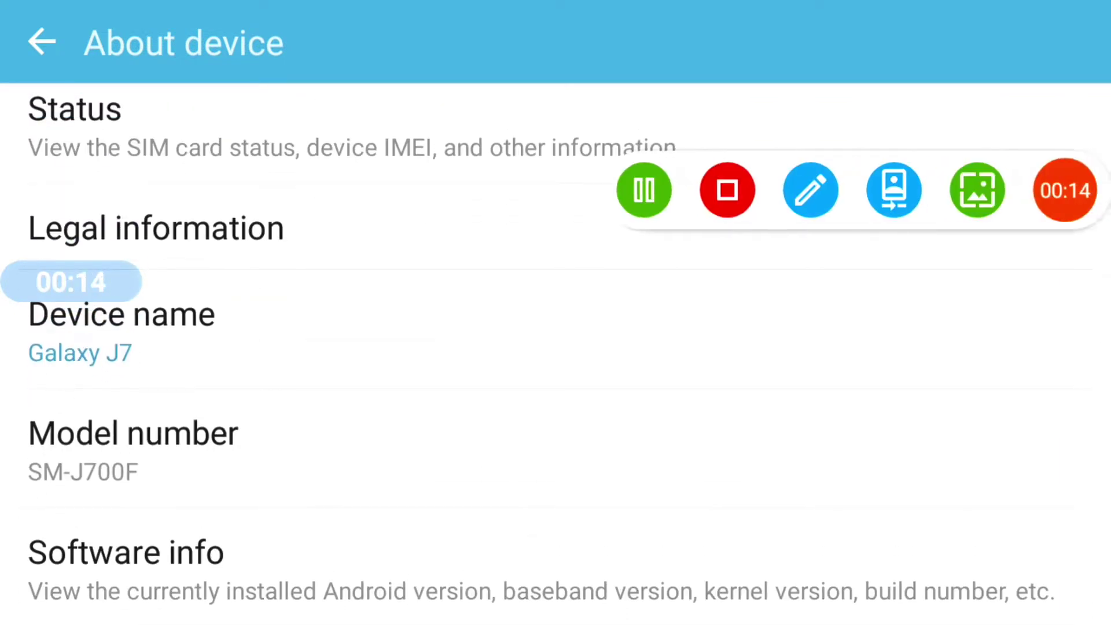
left_click(810, 191)
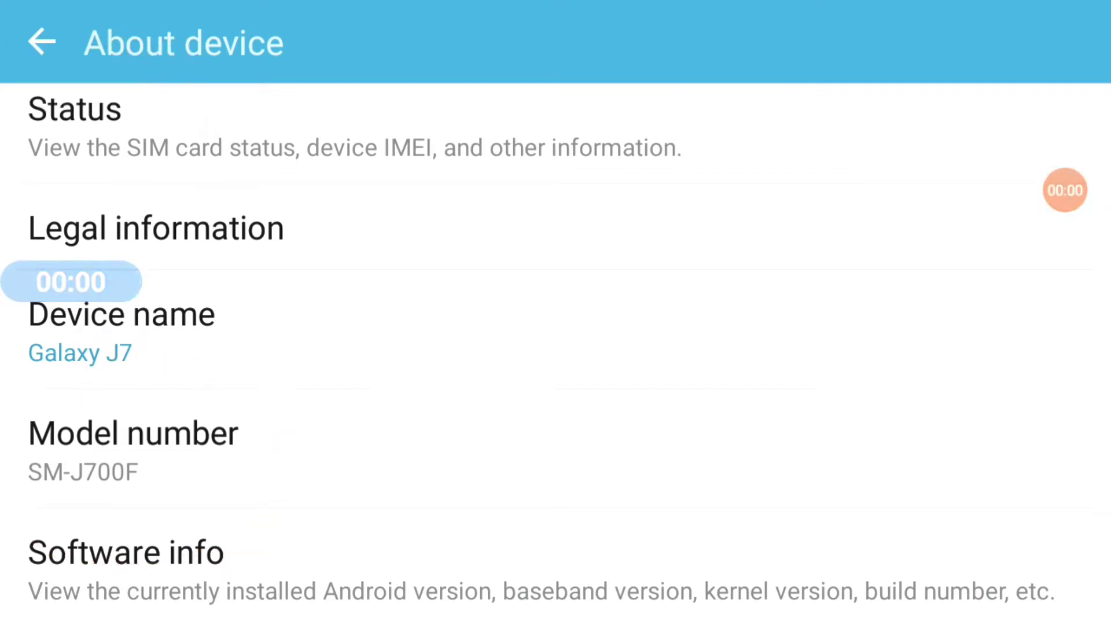
scroll(556, 354, "down", 2)
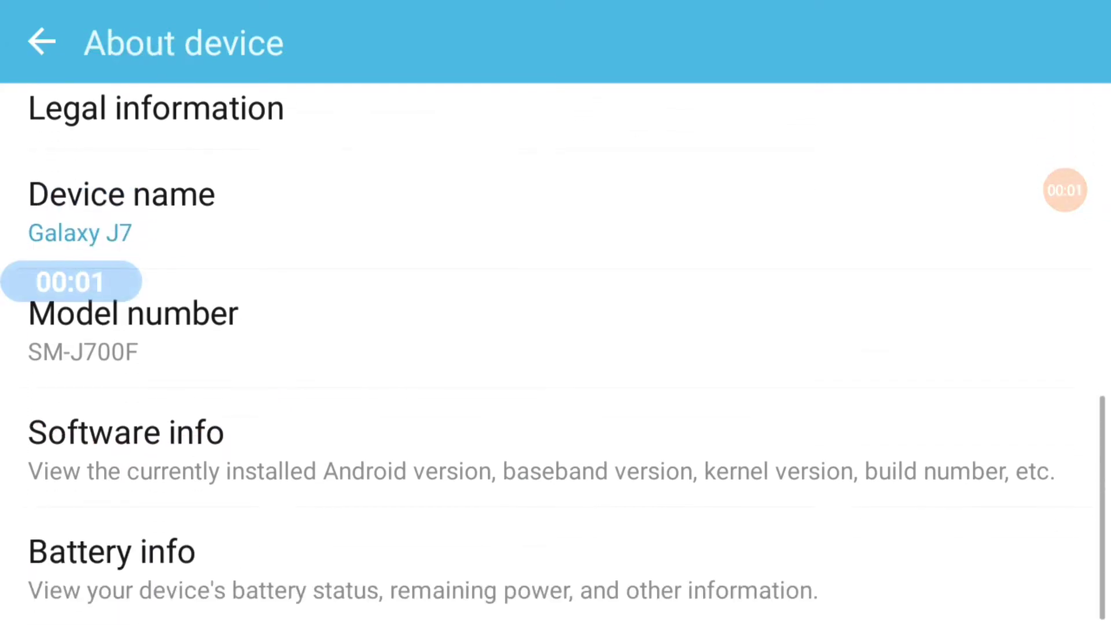
left_click(126, 444)
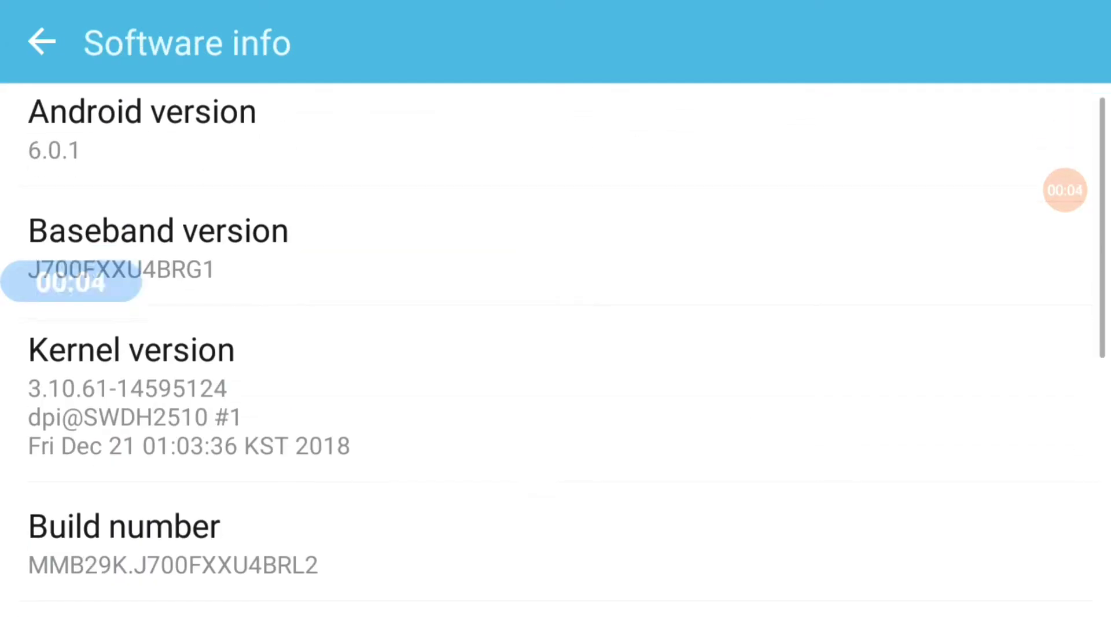
left_click(1066, 190)
left_click(808, 188)
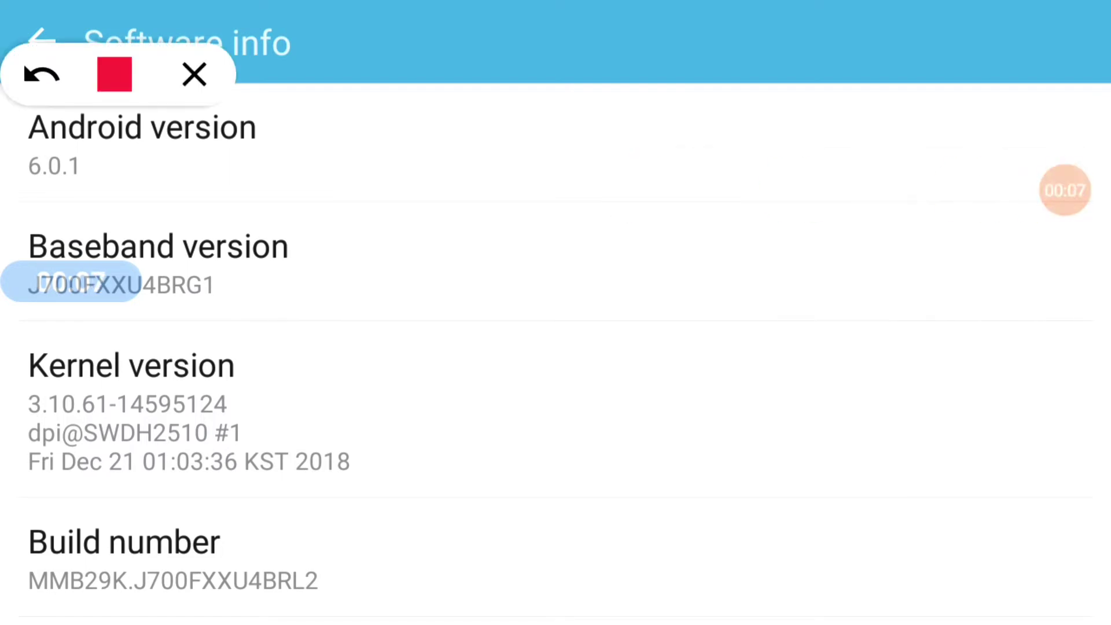
left_click_drag(79, 75, 236, 156)
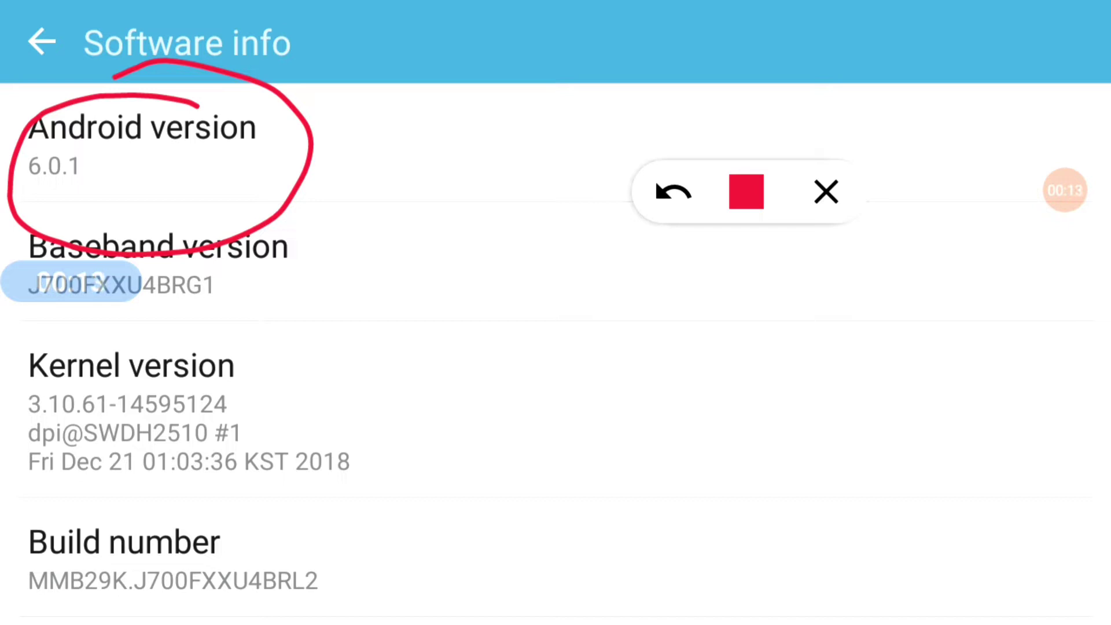
Enable Developer mode via Build number, then return to the About device page.
left_click(826, 192)
scroll(556, 347, "down", 5)
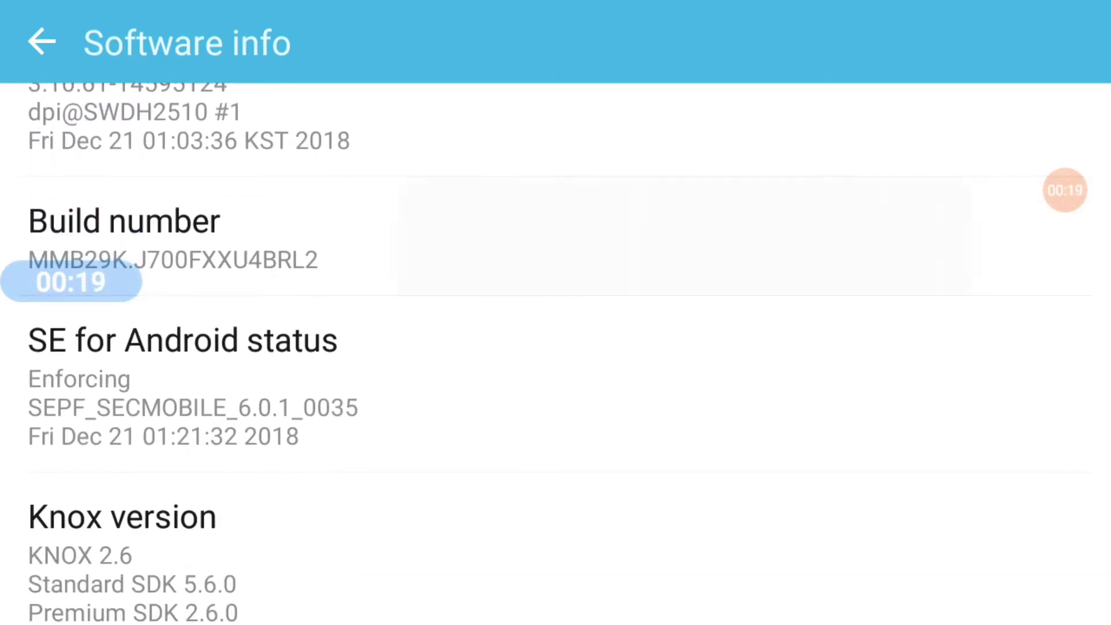
left_click(695, 234)
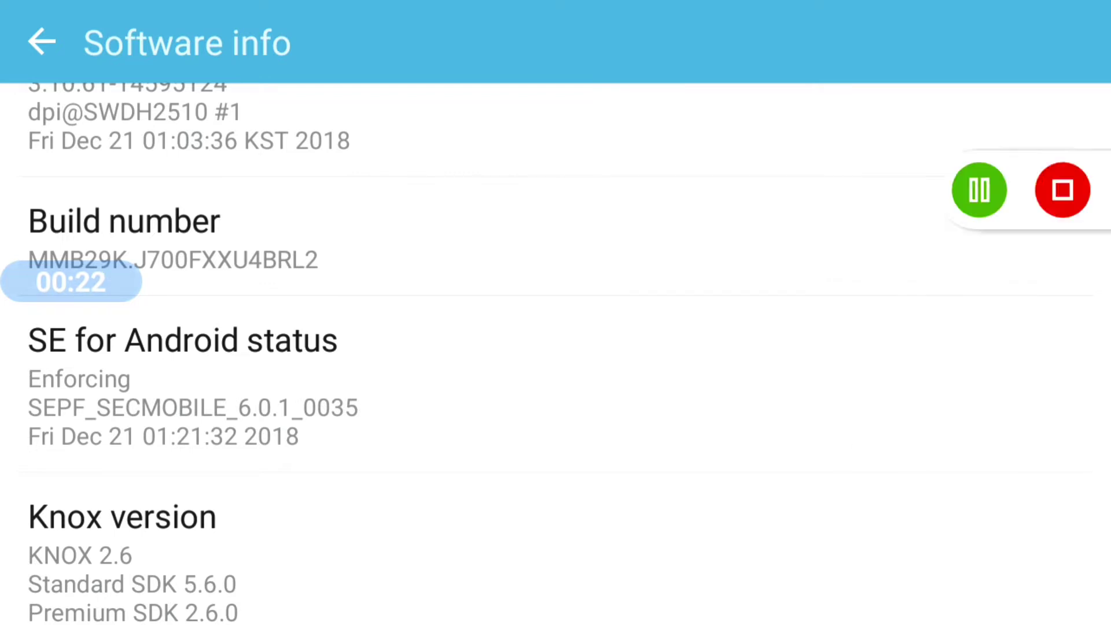
left_click(807, 188)
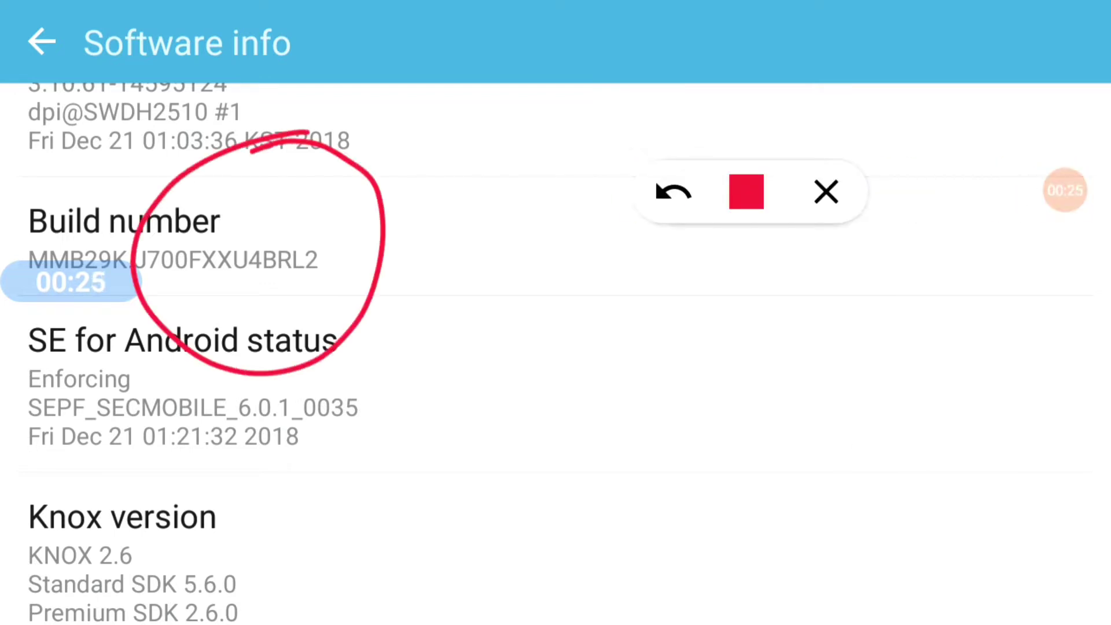
left_click(826, 192)
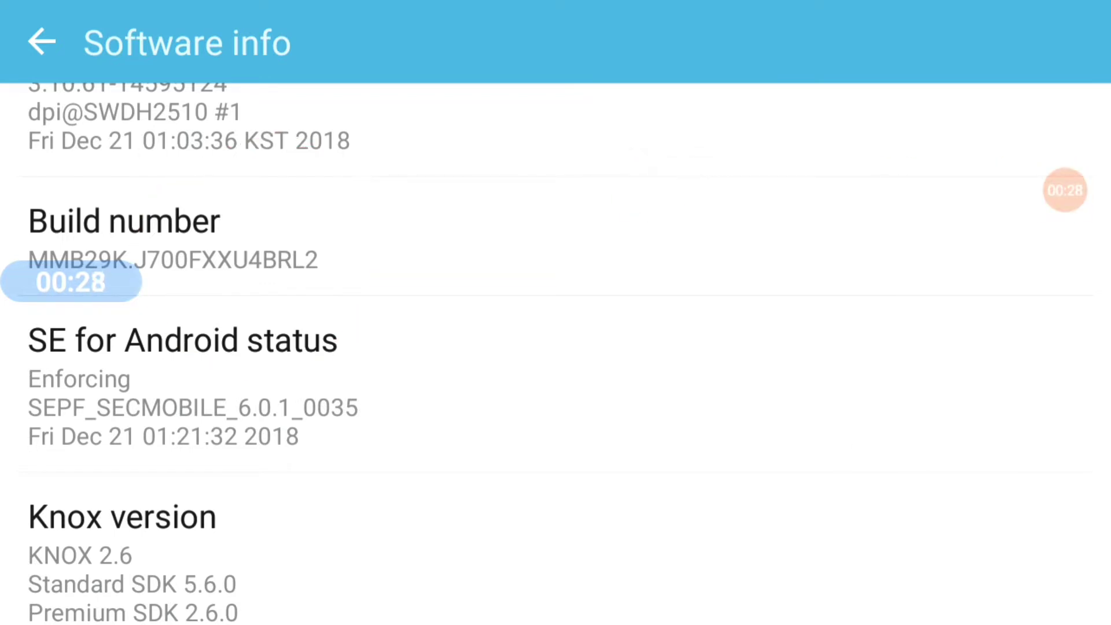
key("Escape")
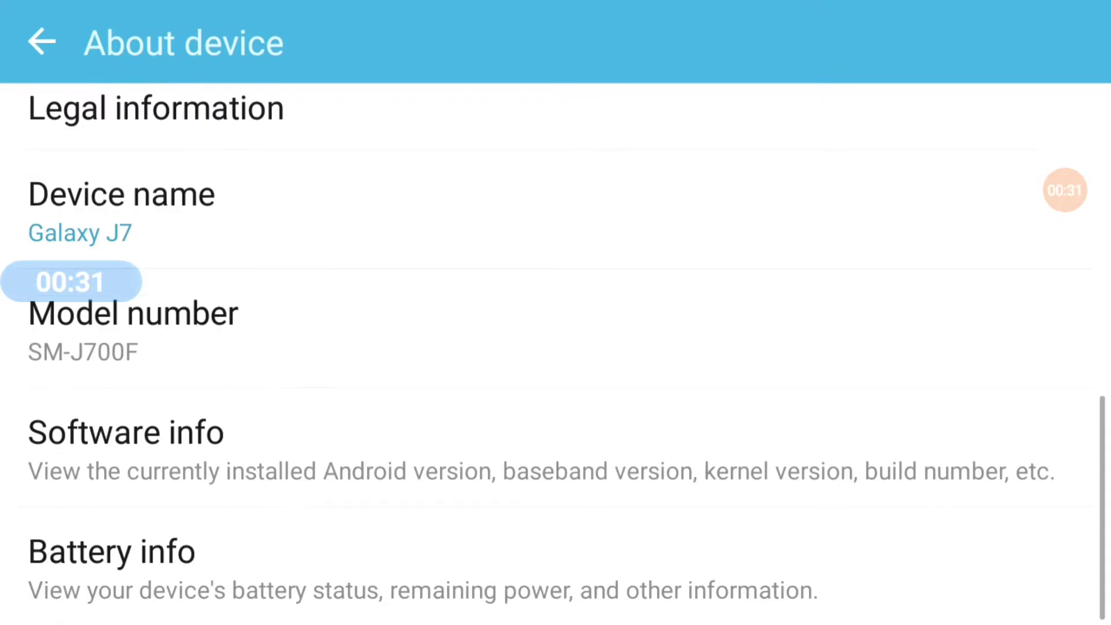
Go back to the main Settings list and enter Developer options.
key("Escape")
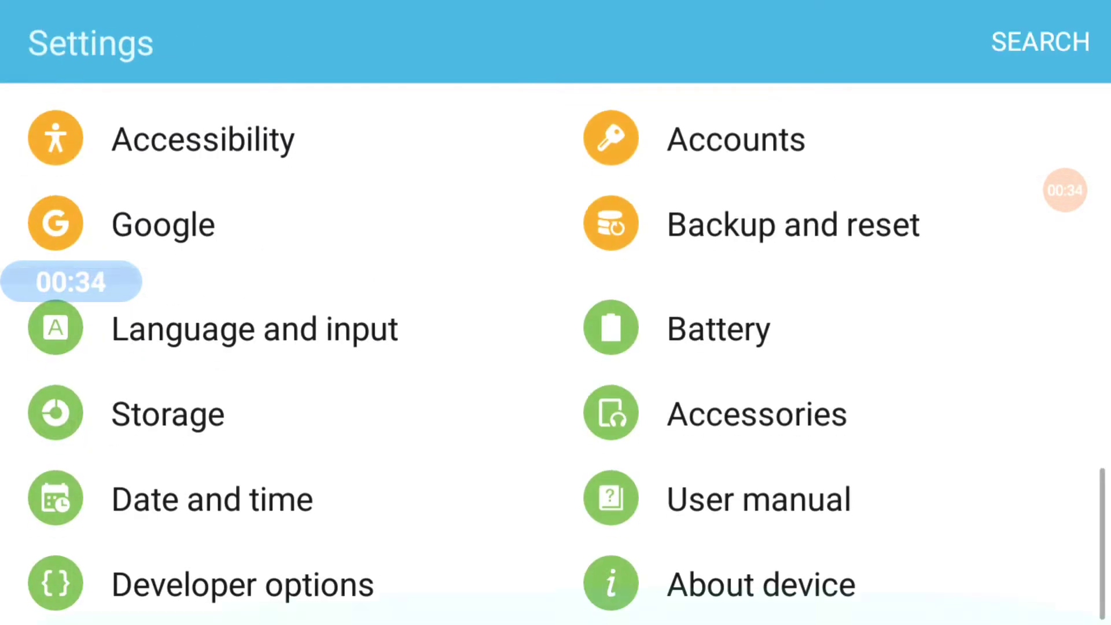
left_click(1065, 190)
left_click(809, 189)
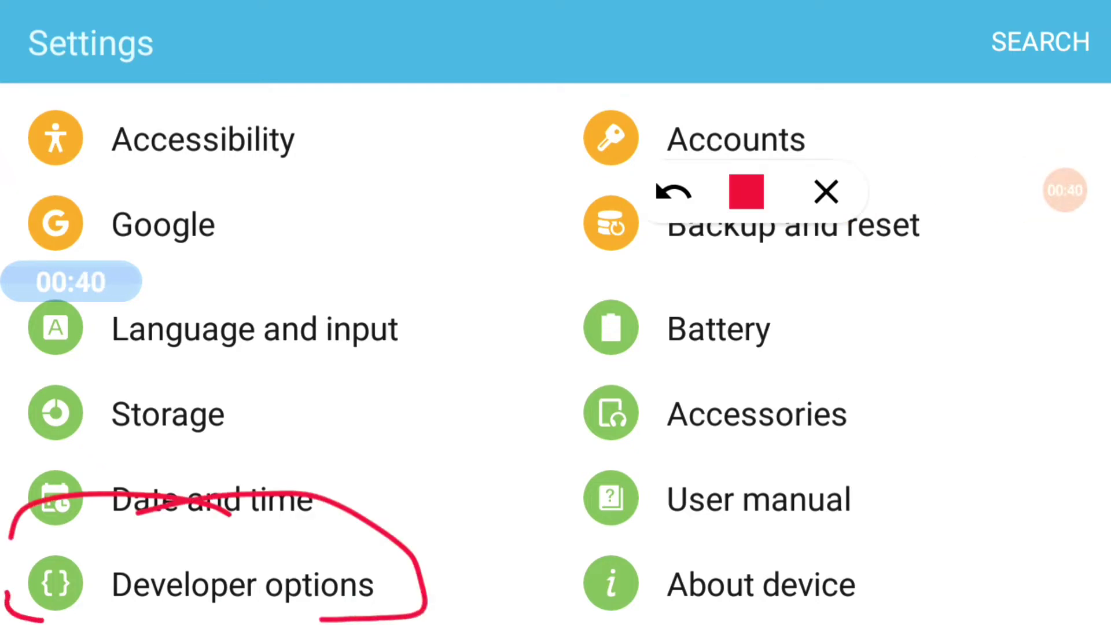
left_click(826, 191)
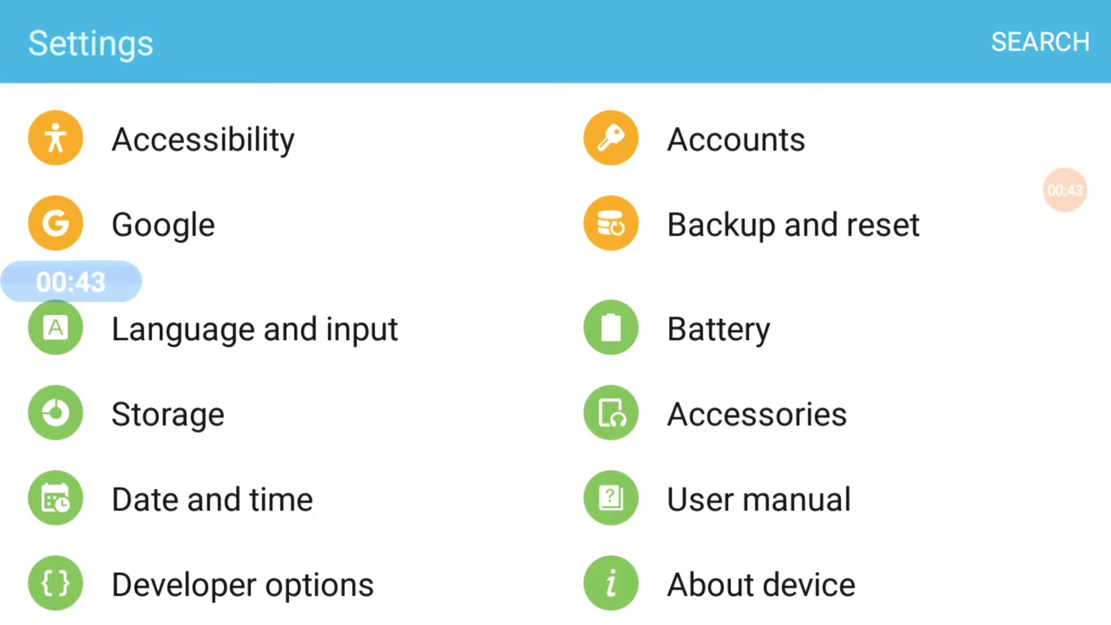
left_click(243, 585)
scroll(556, 399, "down", 5)
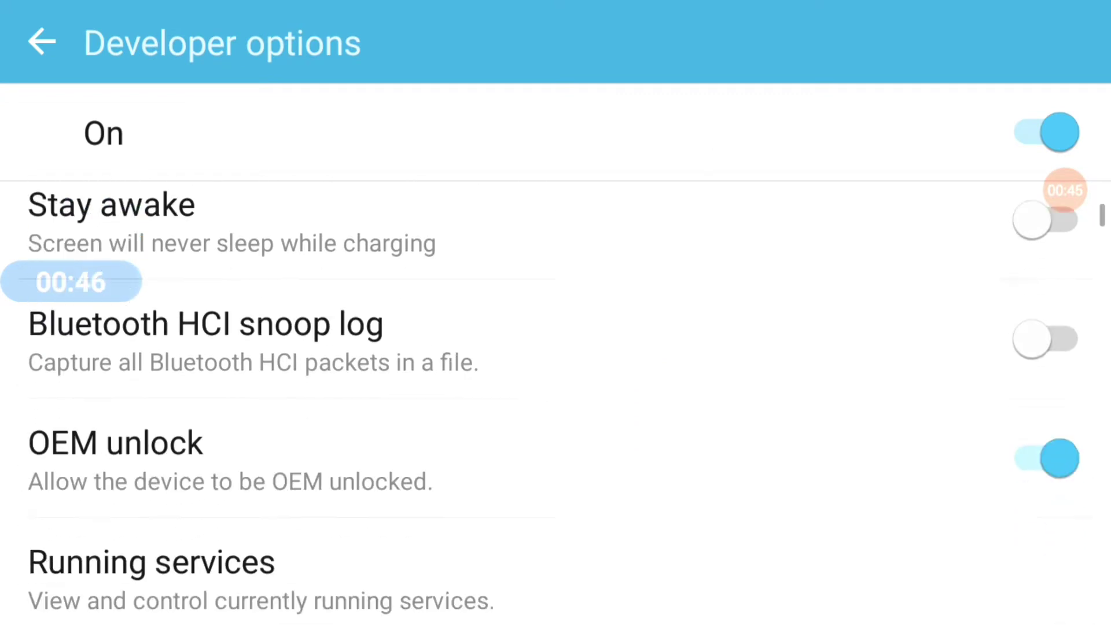
scroll(555, 400, "up", 1)
Switch on OEM unlock and USB debugging, confirming Enable and OK prompts.
left_click(1046, 363)
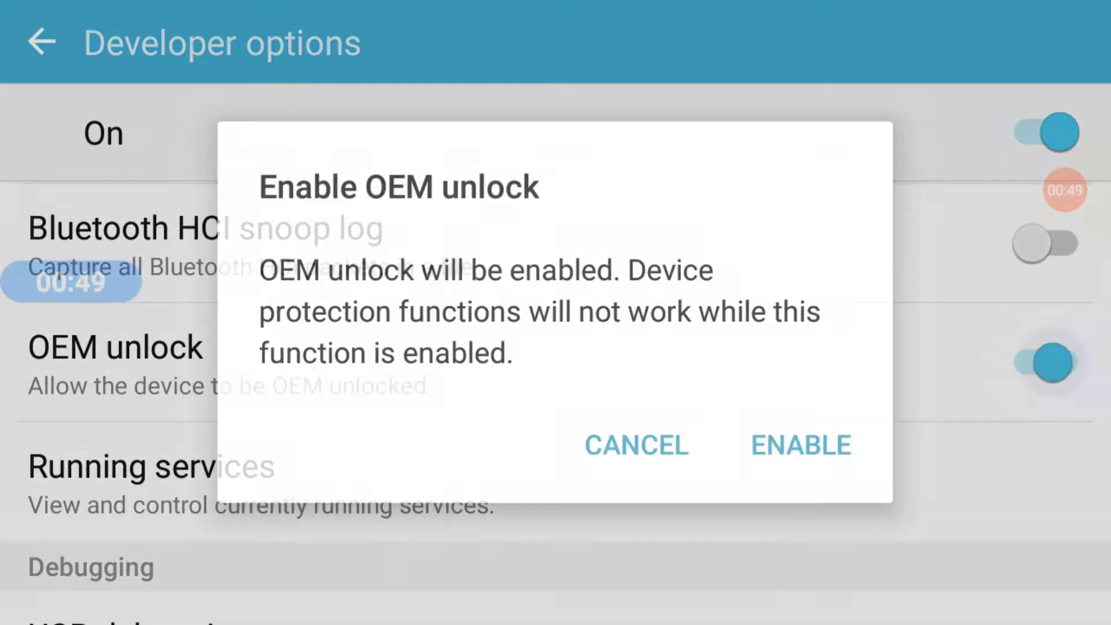
left_click(802, 443)
scroll(556, 399, "down", 4)
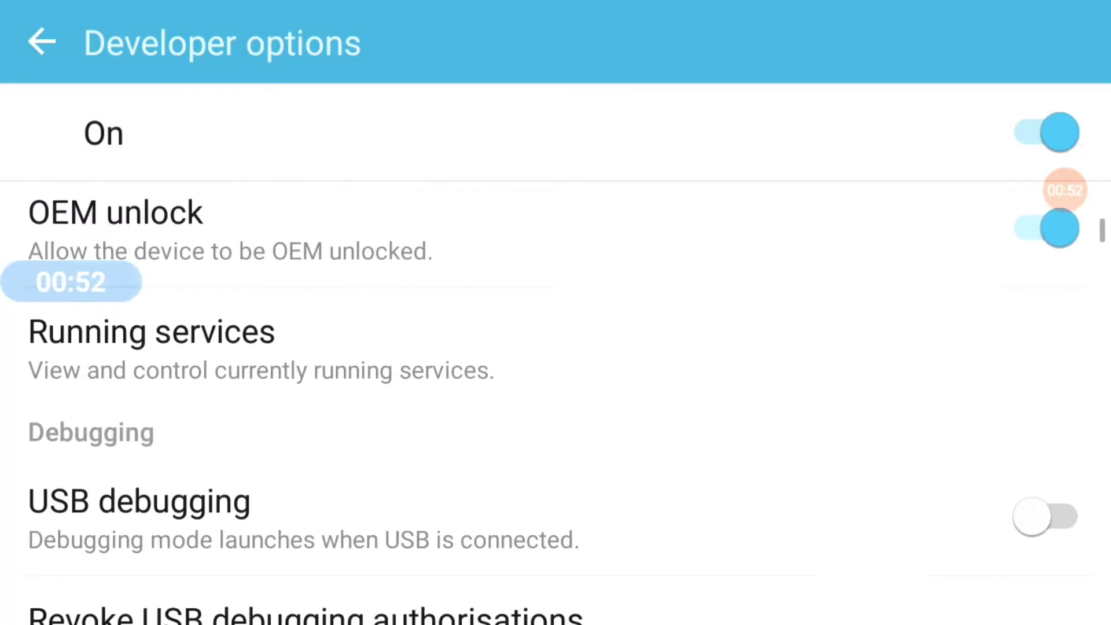
left_click(1045, 383)
left_click(835, 488)
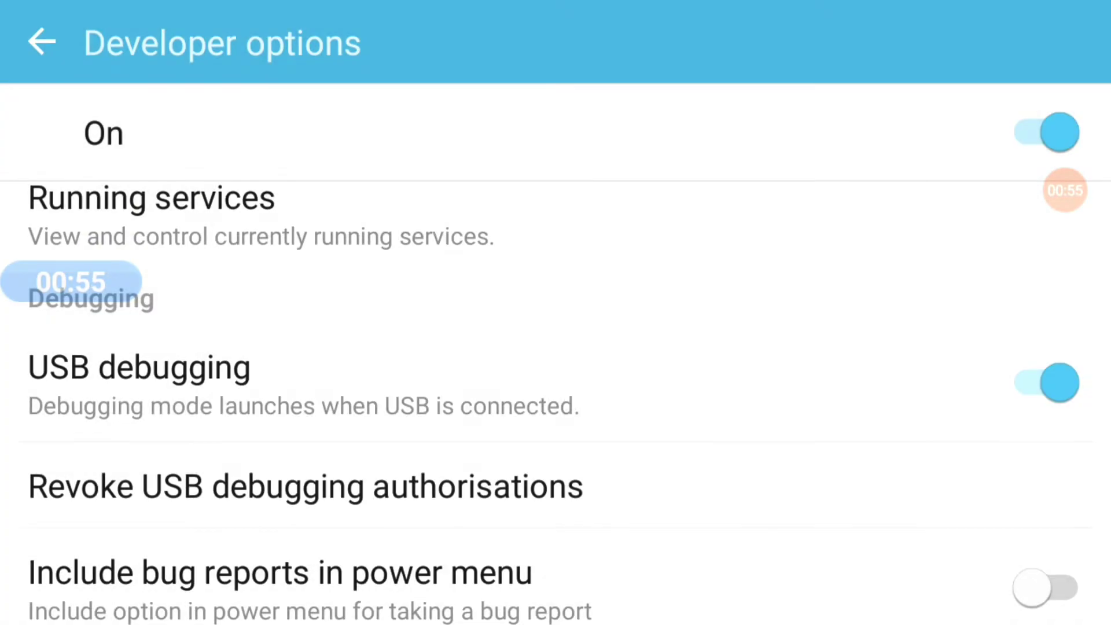
scroll(556, 400, "down", 1)
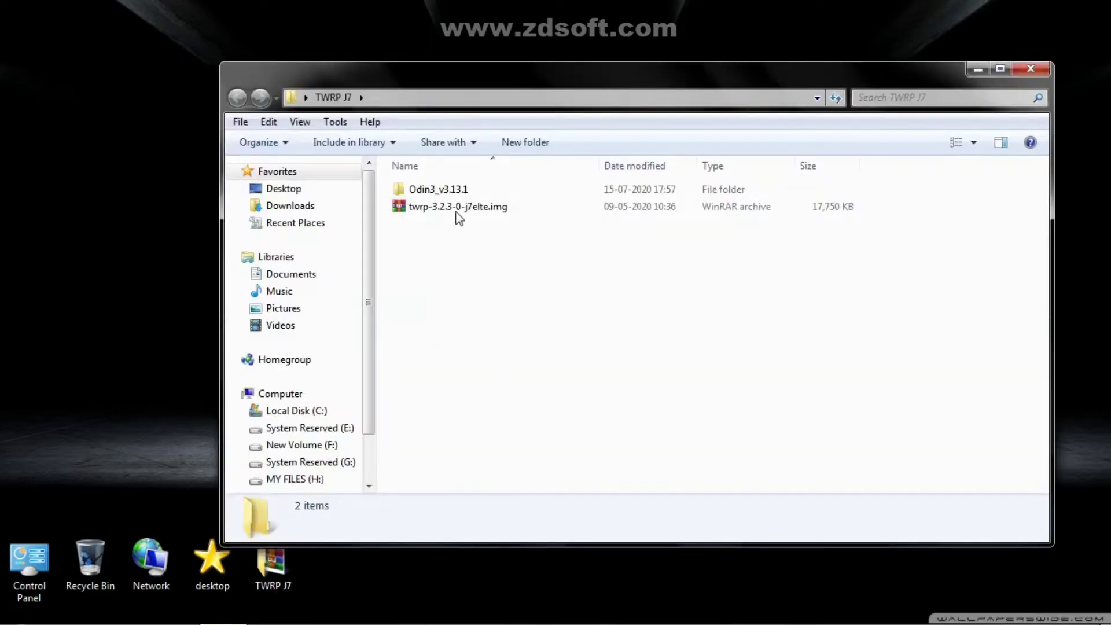
Run Odin3 v3.13.1.exe from the Odin3_v3.13.1 folder and dismiss the model warning.
left_click(450, 191)
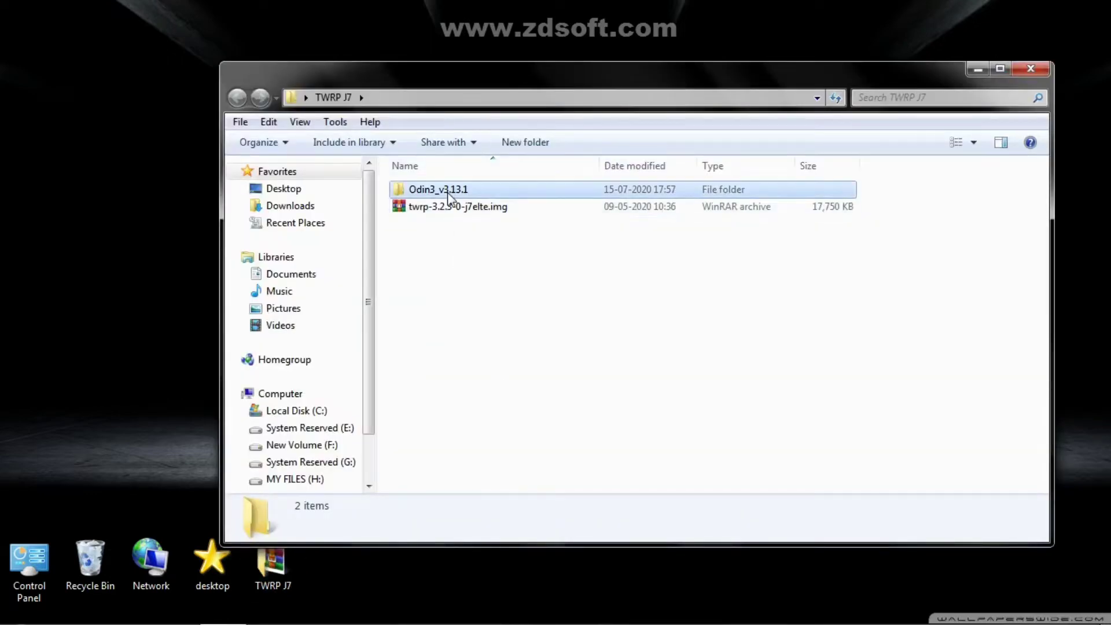
double_click(450, 193)
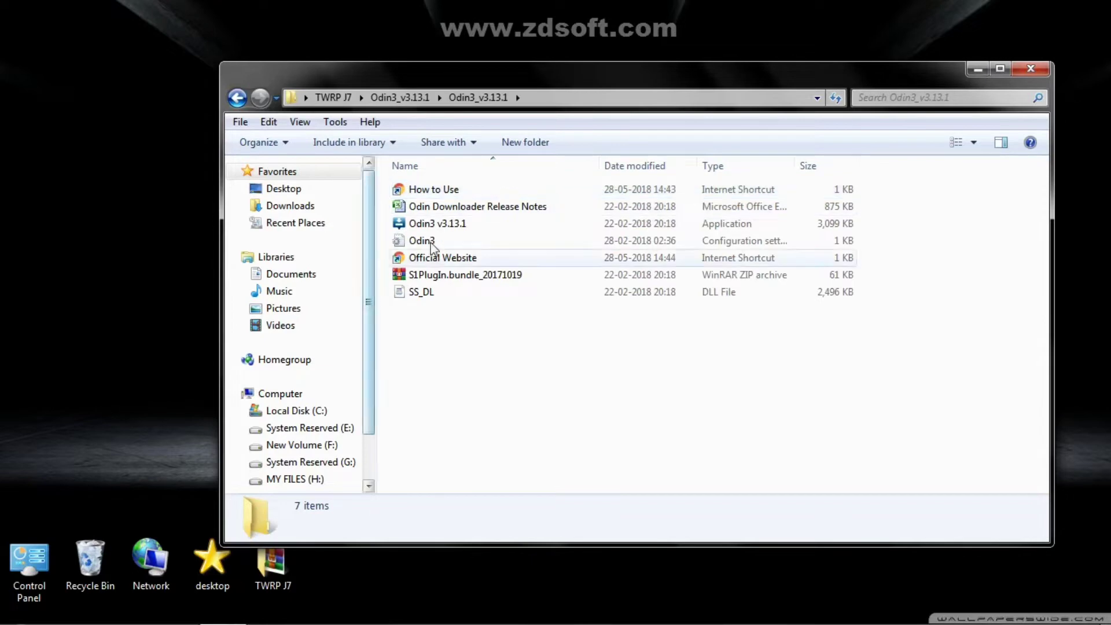
left_click(435, 226)
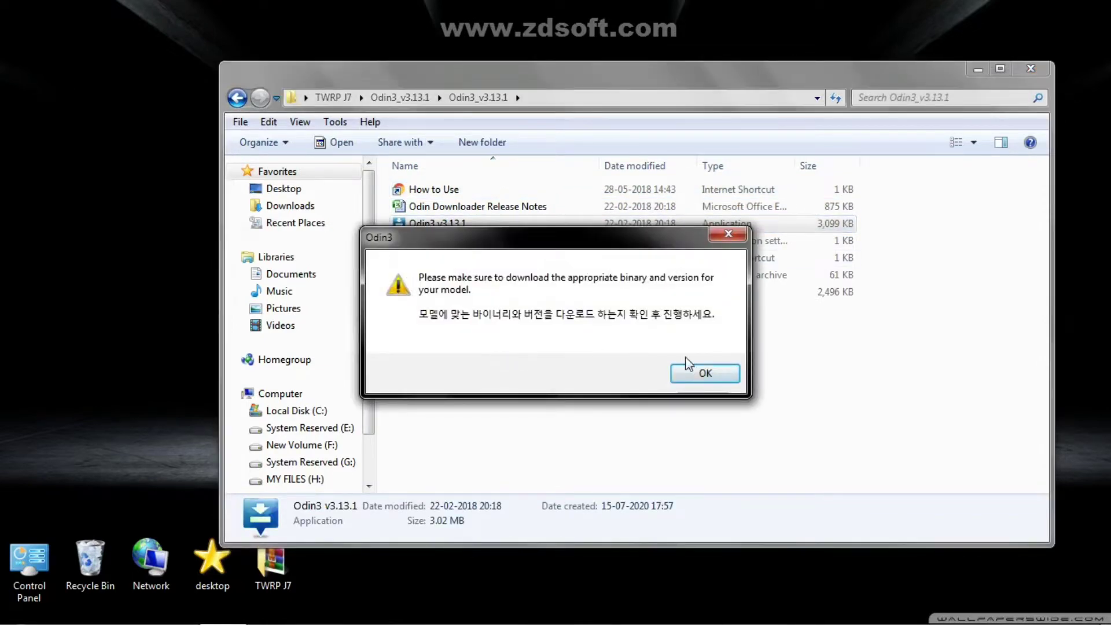
left_click(704, 383)
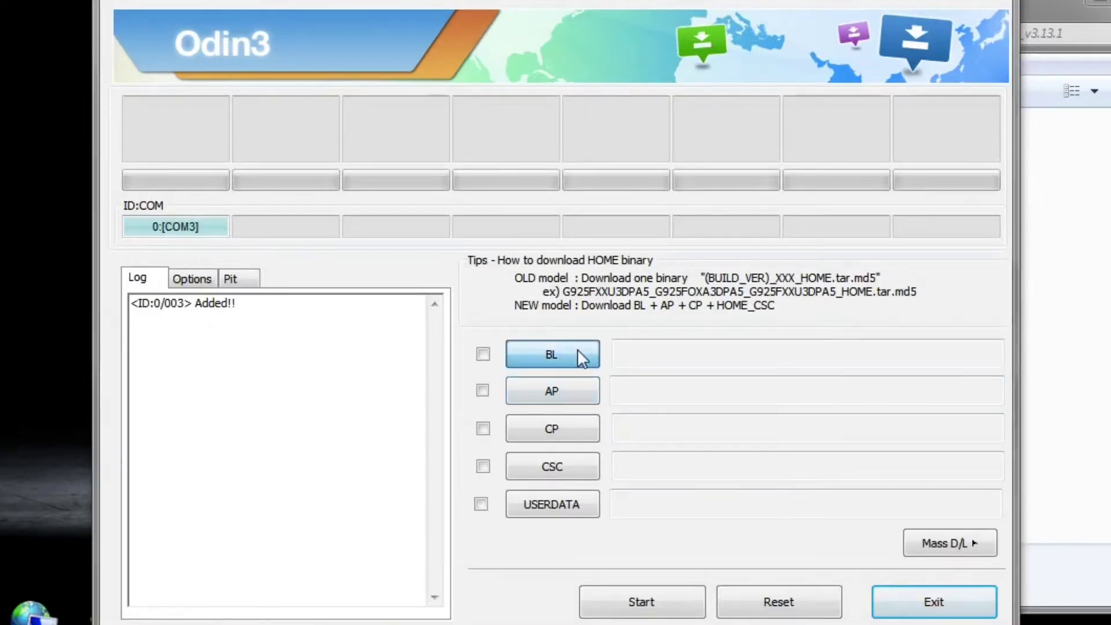
Load Desktop > TWRP J7 > twrp-3.2.3-0-j7elte.img into Odin3's BL slot.
left_click(578, 353)
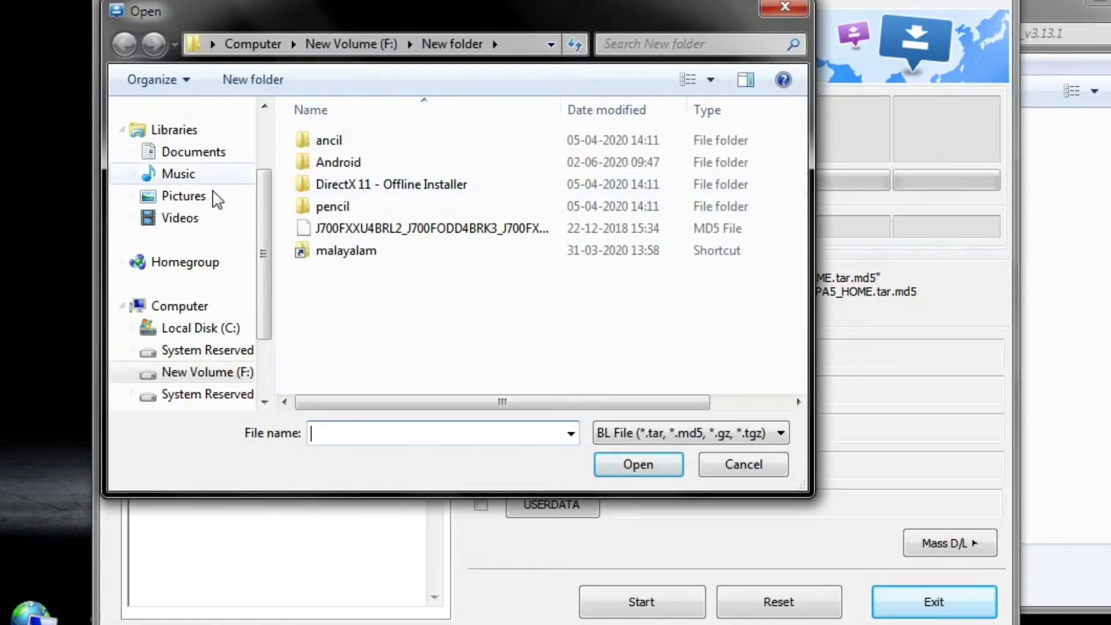
scroll(187, 173, "up", 3)
left_click(183, 139)
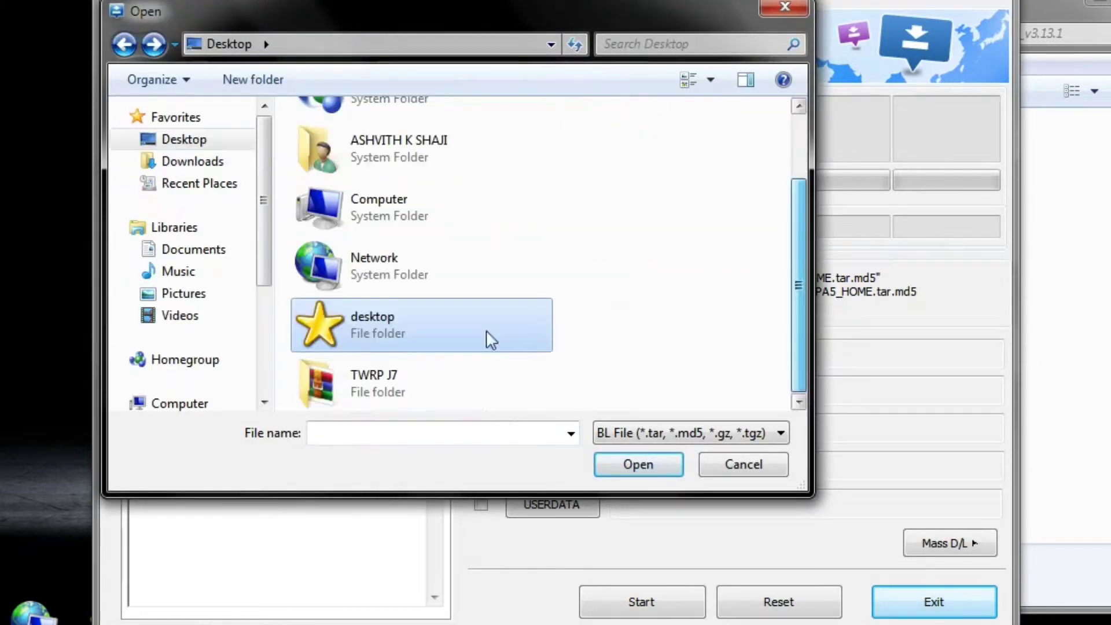
double_click(426, 389)
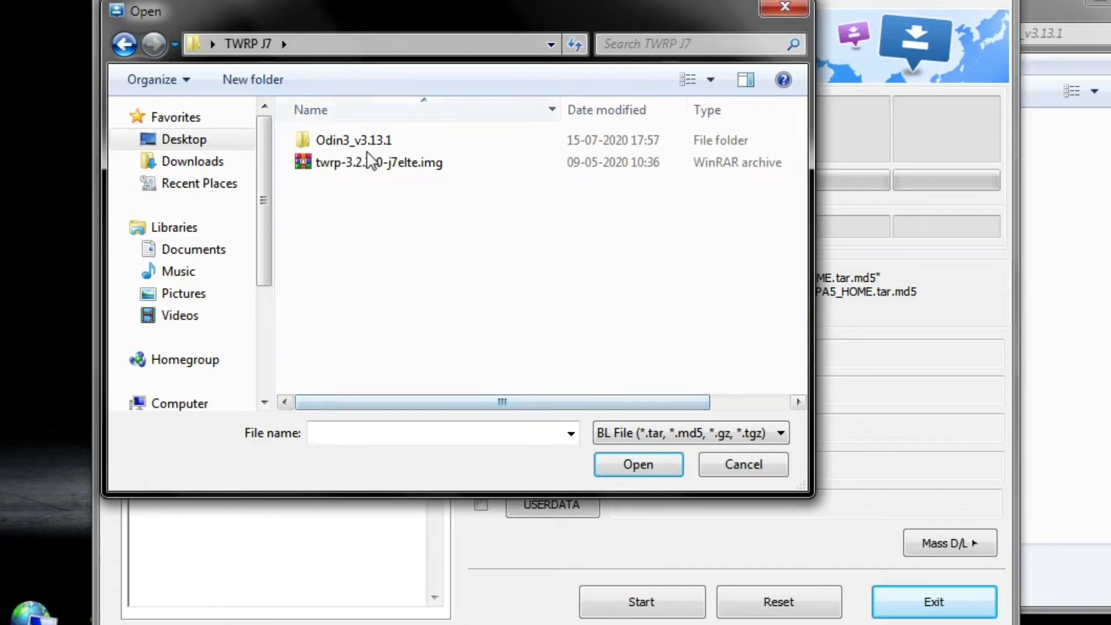
left_click(366, 165)
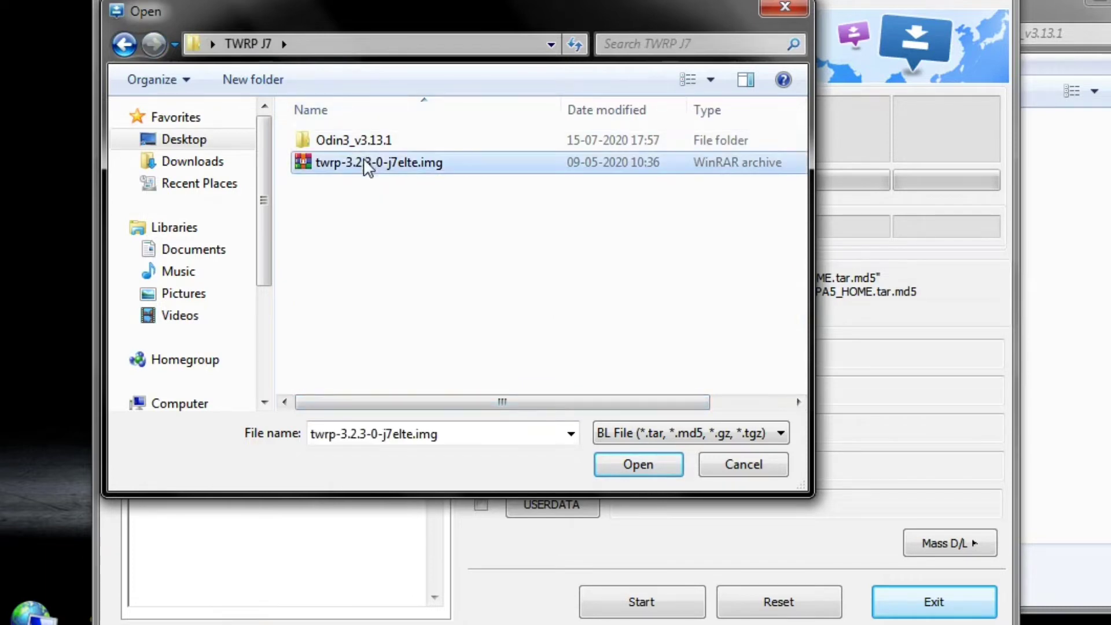
left_click(634, 469)
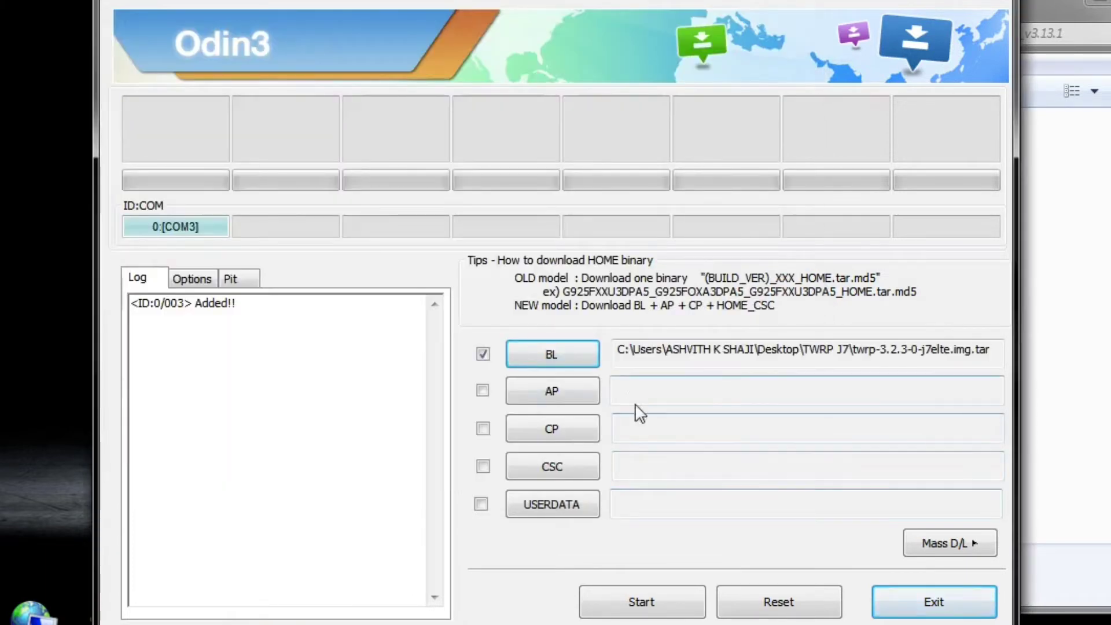